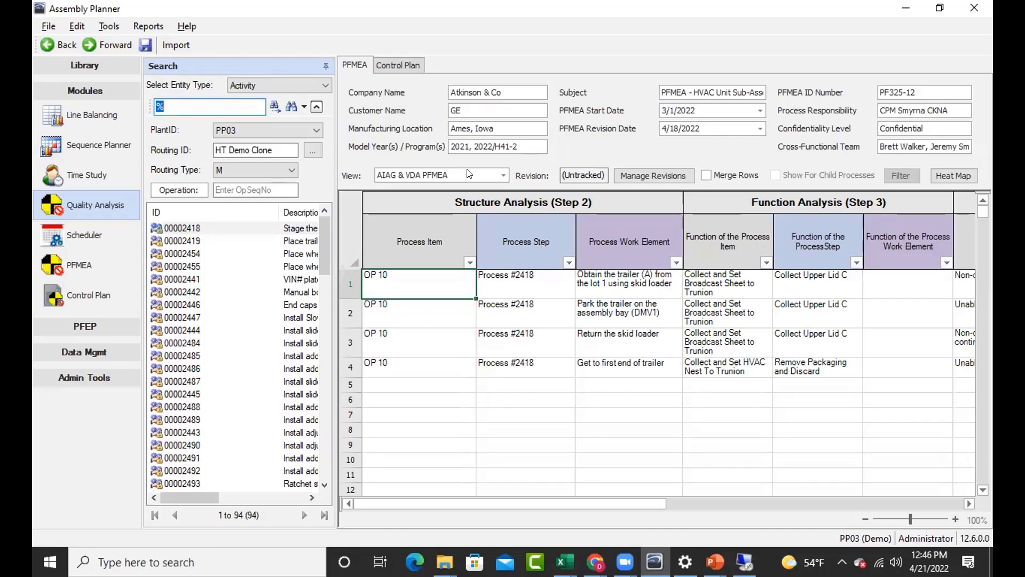
# - Compare the Default and AIAG & VDA PFMEA views of the activity's PFMEA, and glance at its Control Plan before returning
pyautogui.click(504, 174)
pyautogui.click(401, 216)
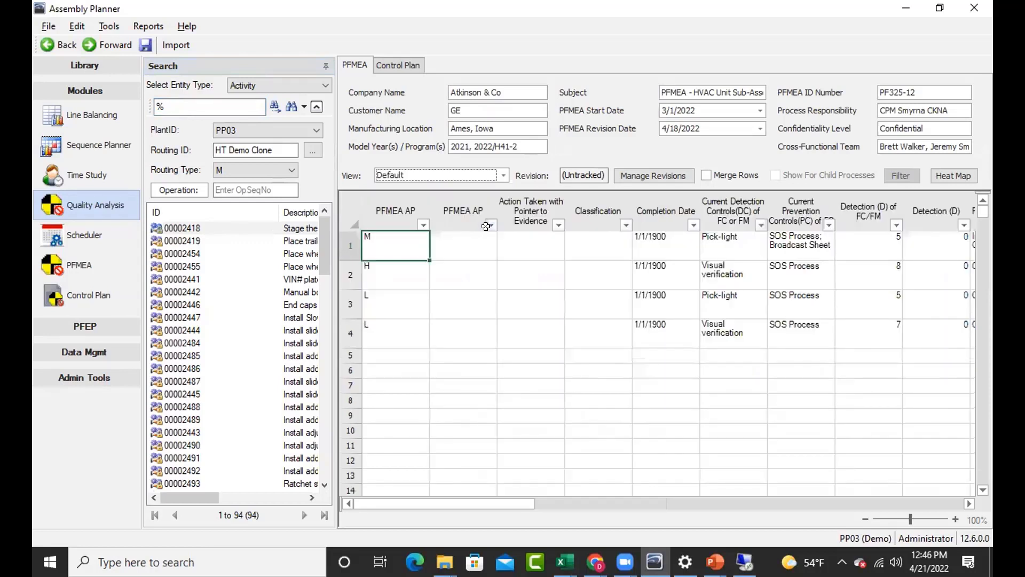
pyautogui.click(503, 175)
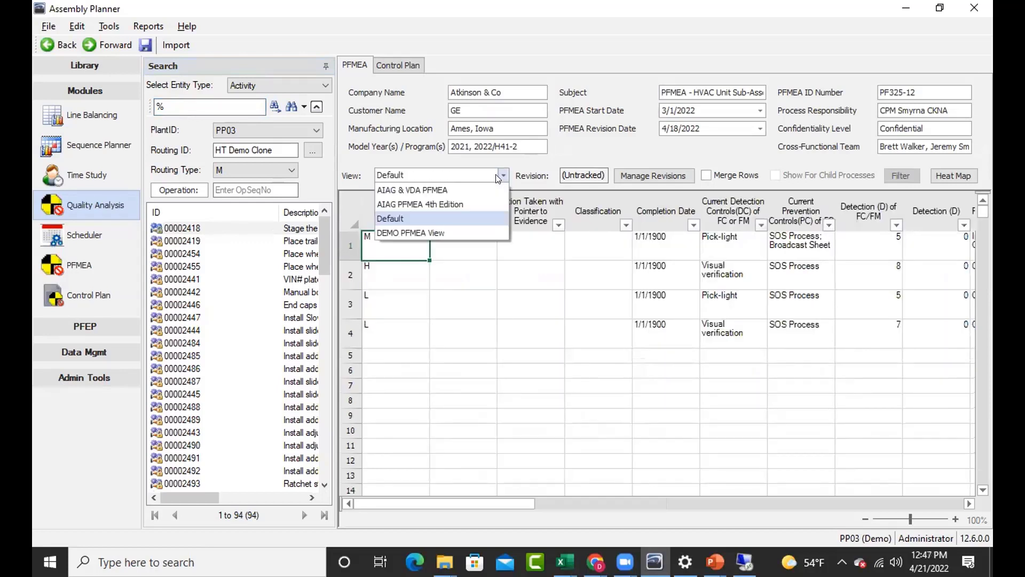
pyautogui.click(473, 188)
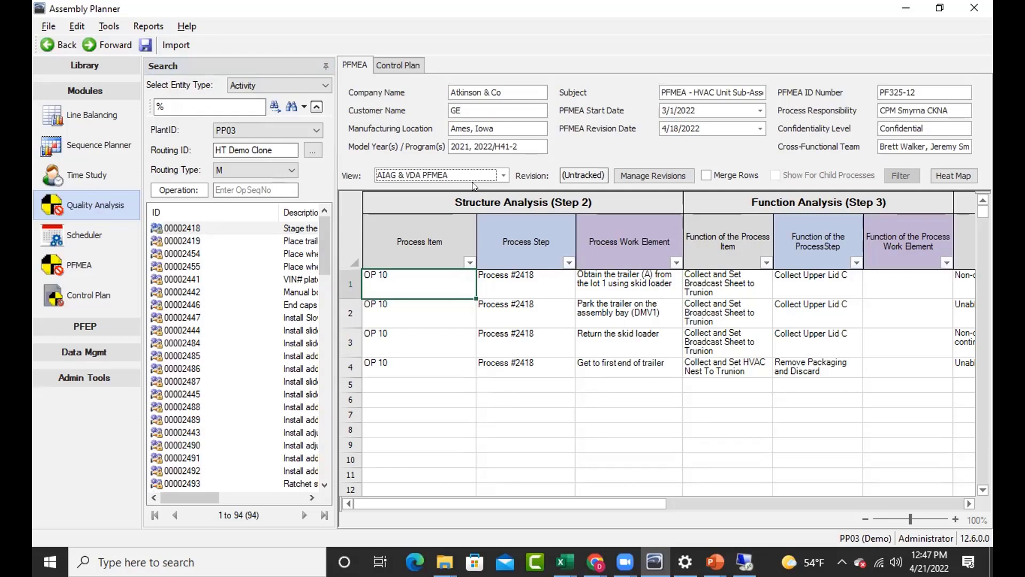
pyautogui.click(382, 67)
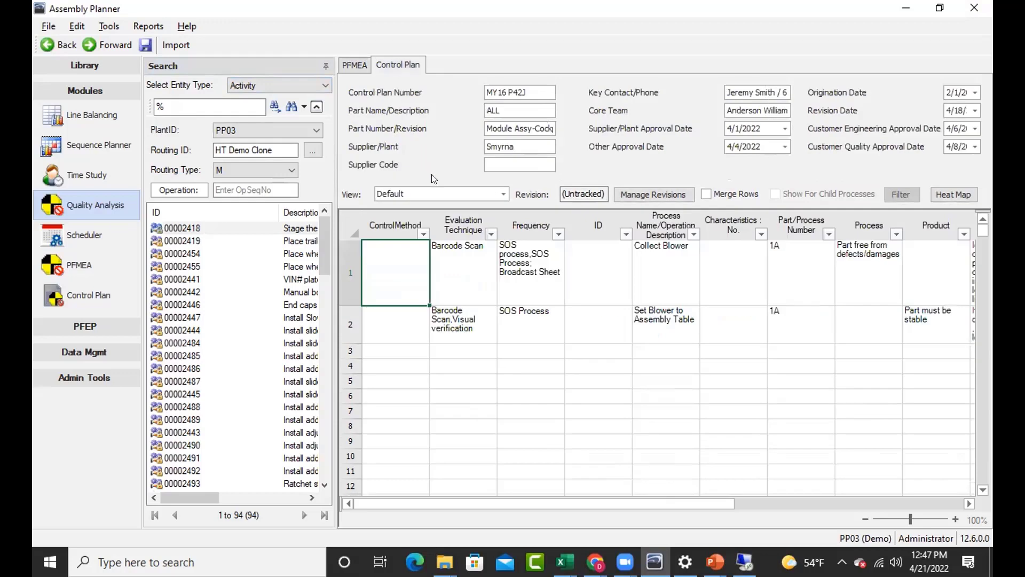
pyautogui.click(359, 70)
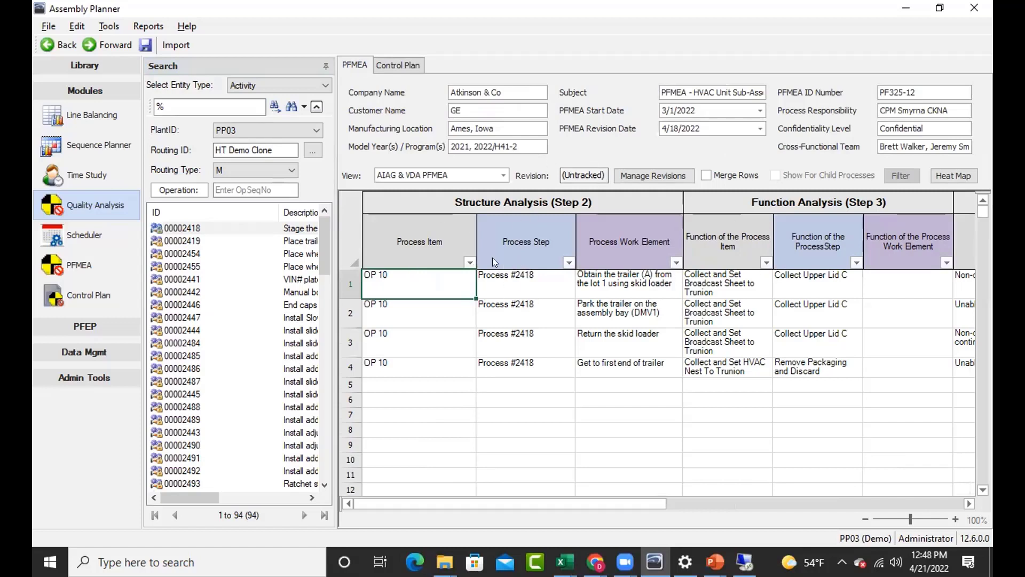
# - Open the view customization for the PFMEA table and show the header and column formatting properties of the AIAG & VDA PFMEA view
pyautogui.rightClick(529, 258)
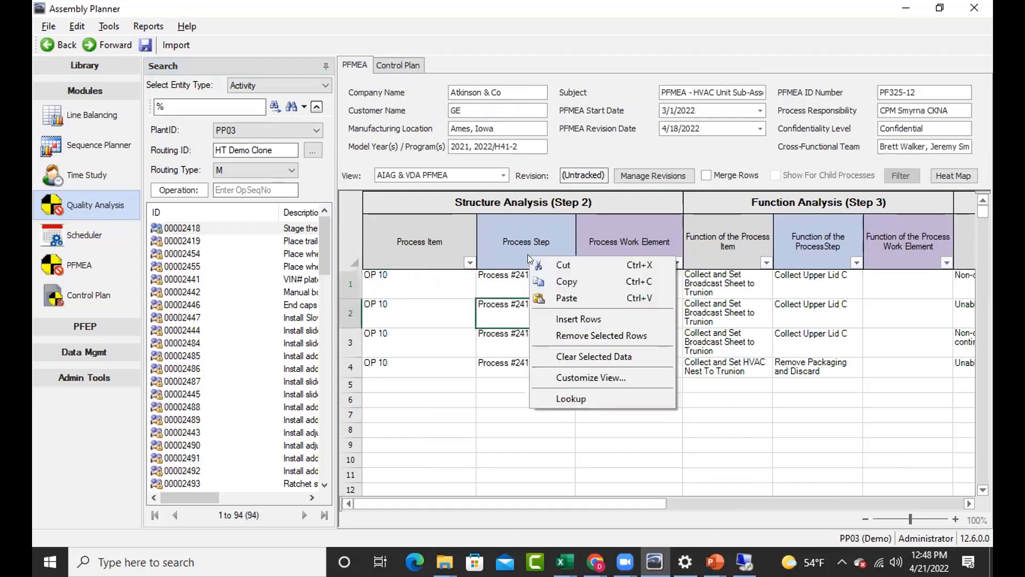
pyautogui.click(593, 377)
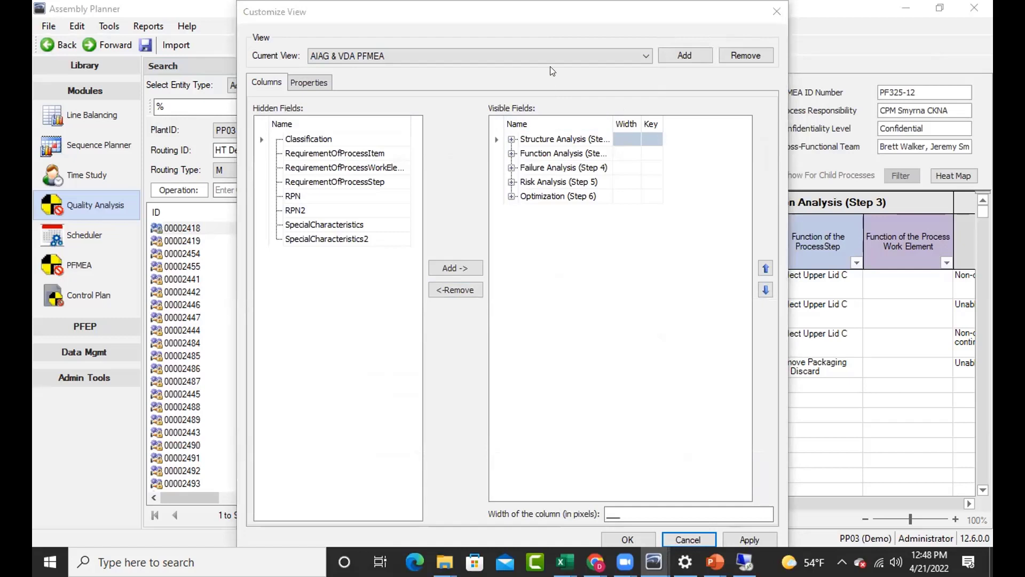
pyautogui.click(709, 80)
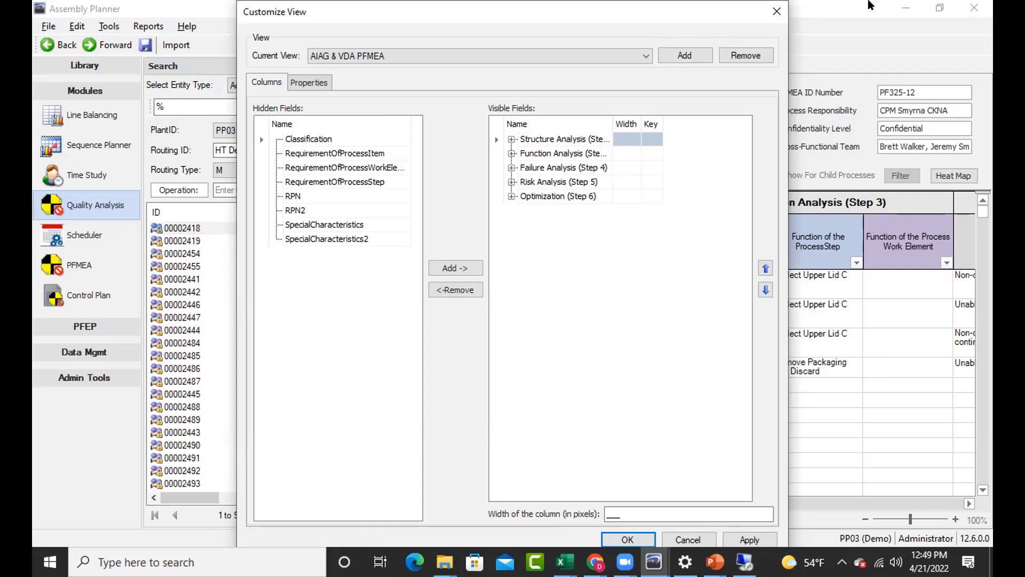
pyautogui.click(313, 81)
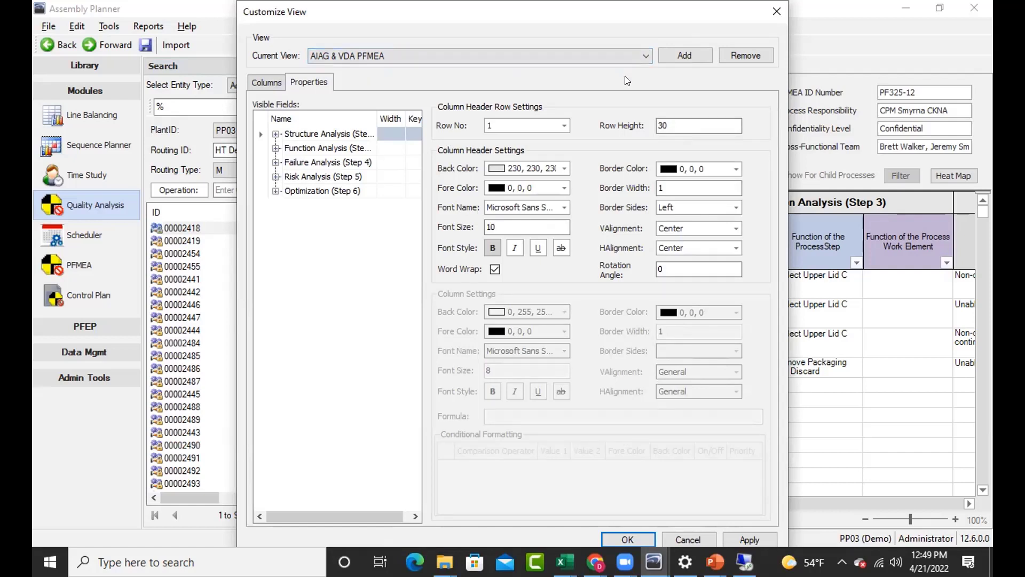
# - Choose AIAG PFMEA 4th Edition as the current view, inspect the RPN field's formula and conditional formatting, and accept the customization
pyautogui.click(637, 63)
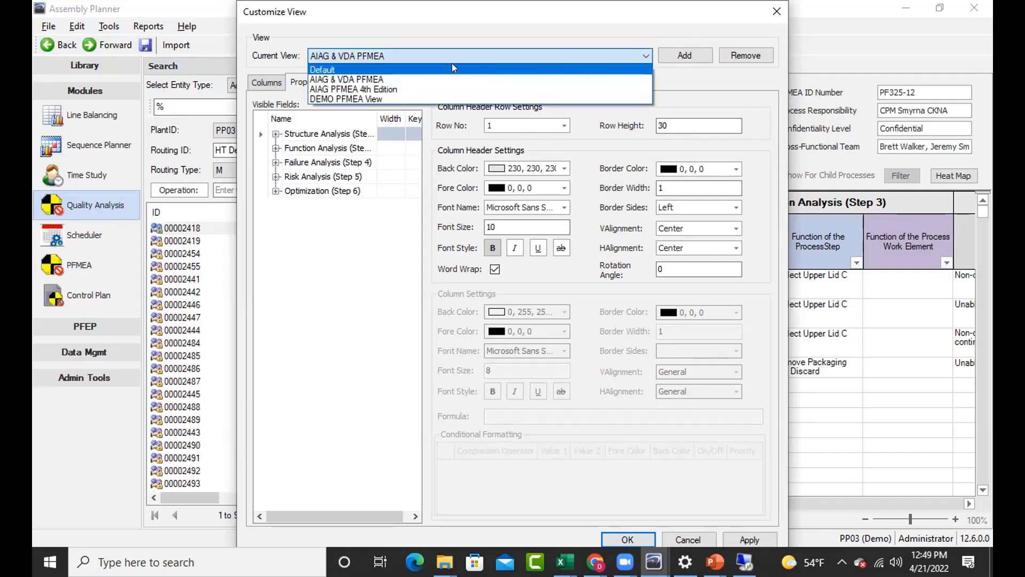
pyautogui.click(406, 90)
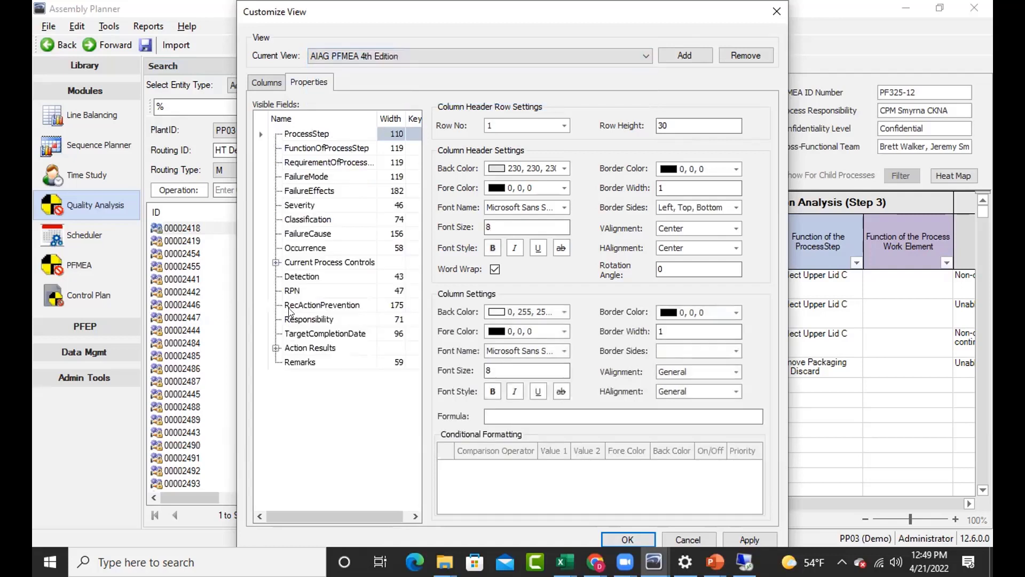
pyautogui.click(297, 288)
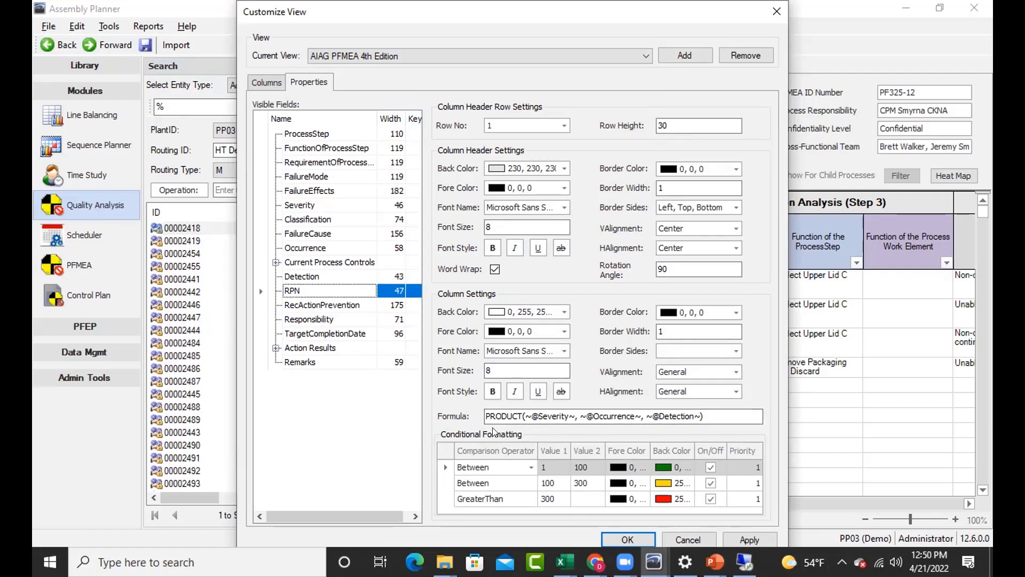
pyautogui.click(696, 417)
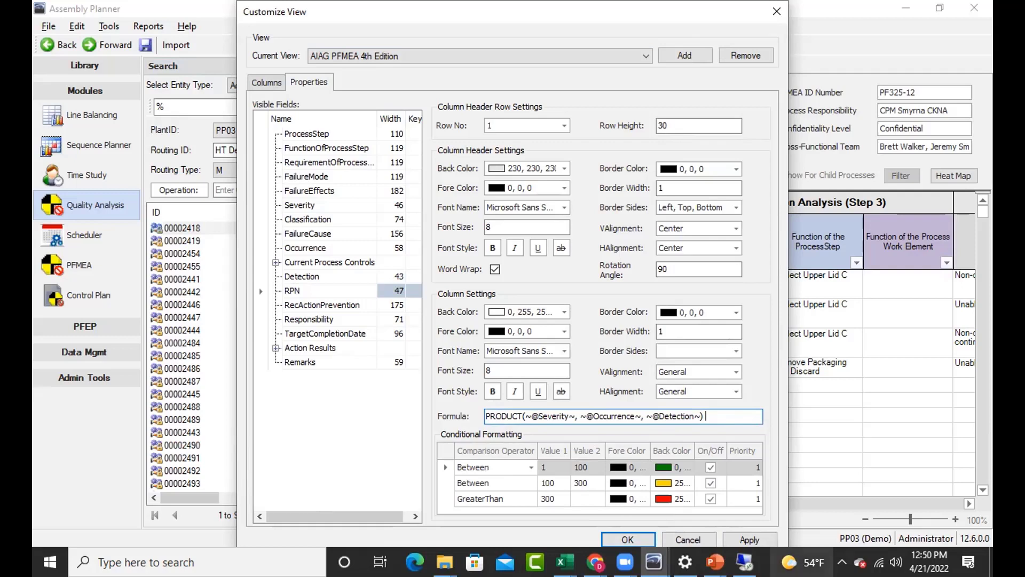
pyautogui.click(638, 534)
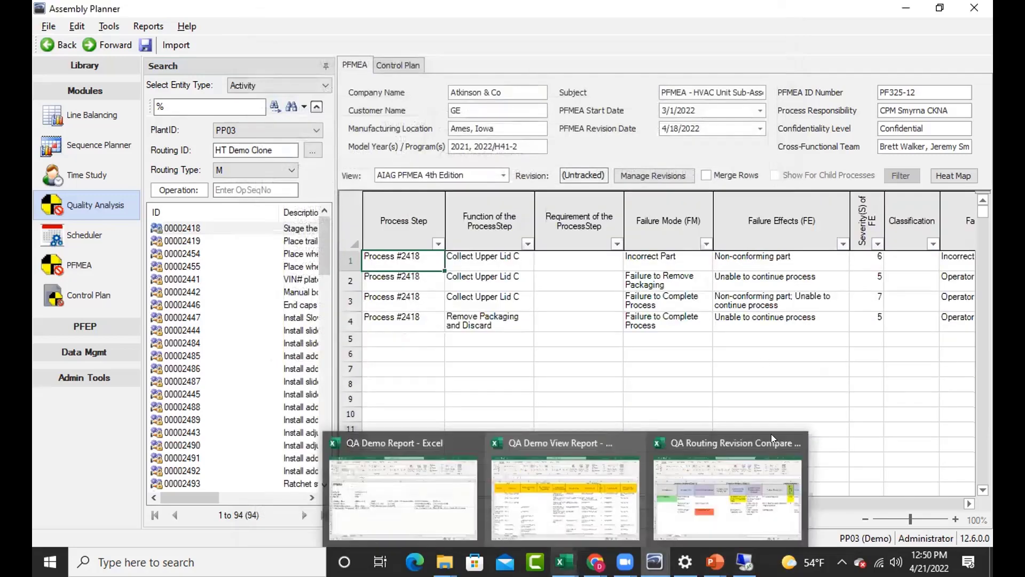
# - Set the Occurrence of the failure cause in row 4 to 15 to recalculate that row's RPN
pyautogui.click(971, 505)
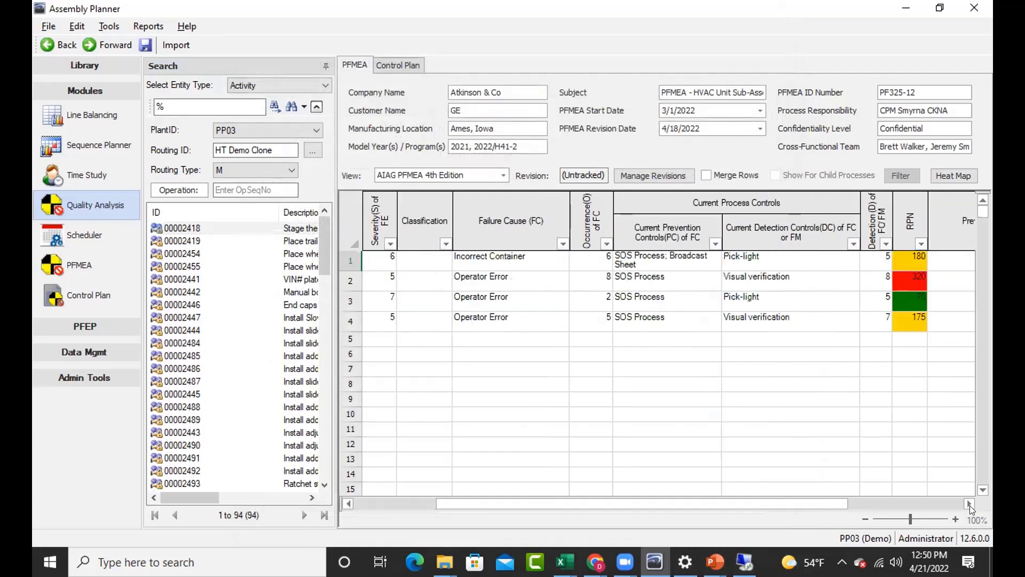
pyautogui.click(383, 320)
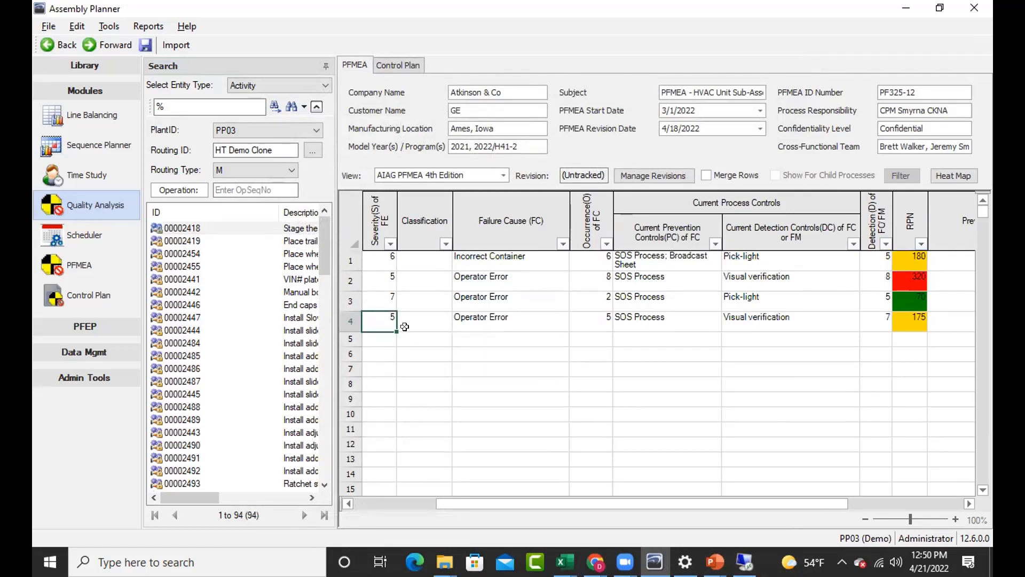
pyautogui.press('Tab')
pyautogui.press('Tab')
pyautogui.press('Tab')
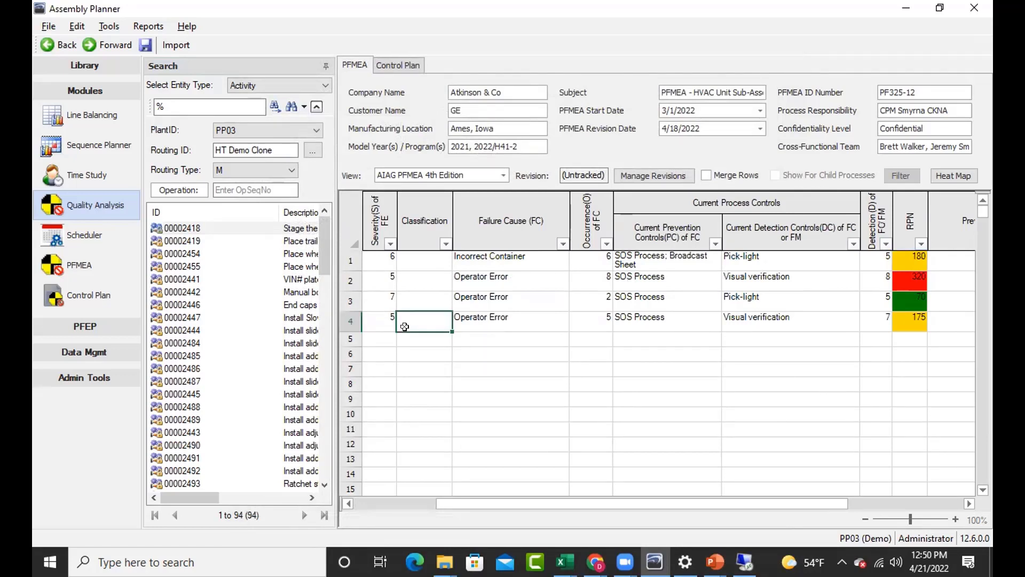
pyautogui.write('15')
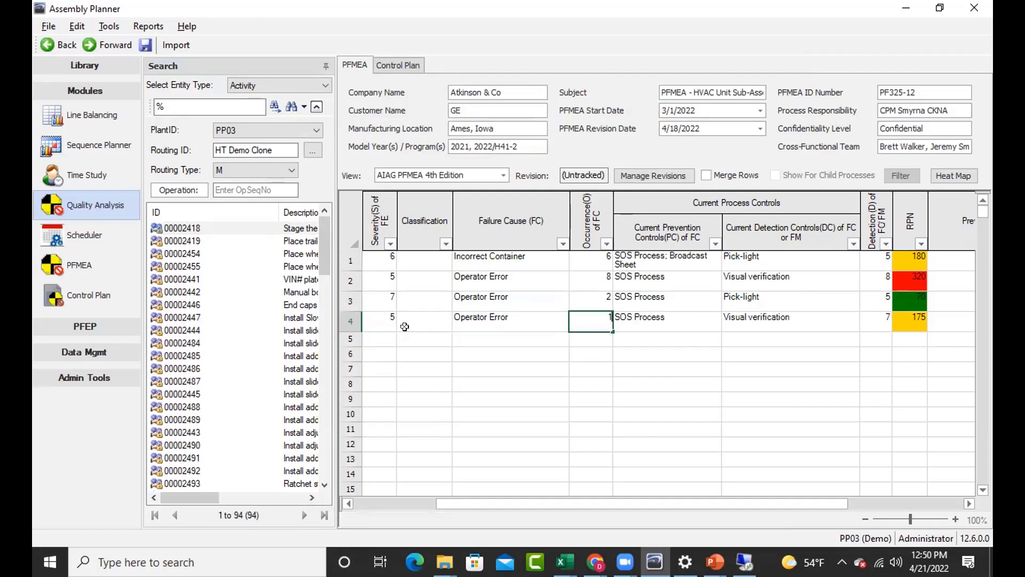
pyautogui.click(910, 315)
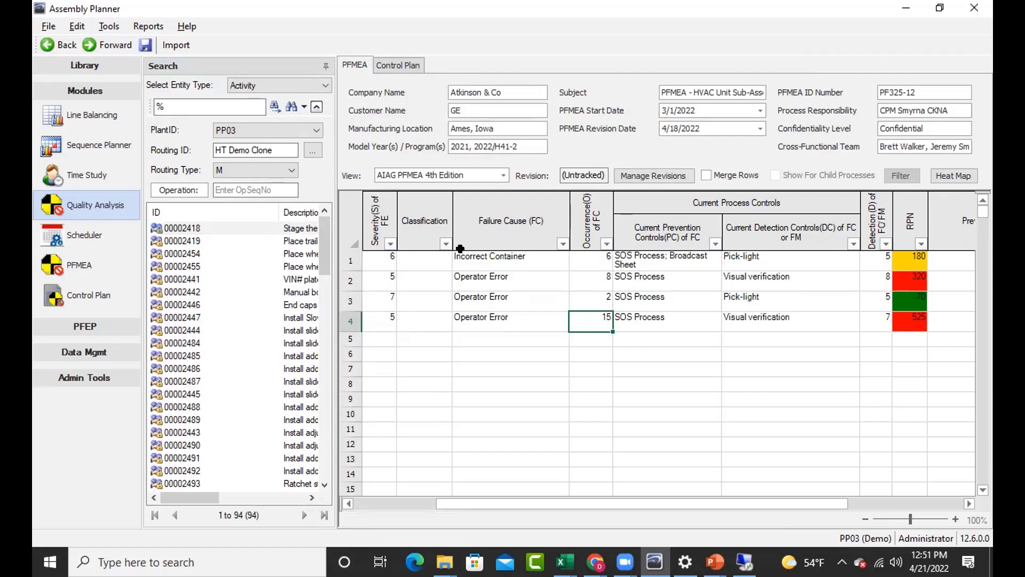
# - Switch the PFMEA back to the AIAG & VDA PFMEA view and show it from the Structure Analysis columns
pyautogui.click(503, 174)
pyautogui.click(464, 175)
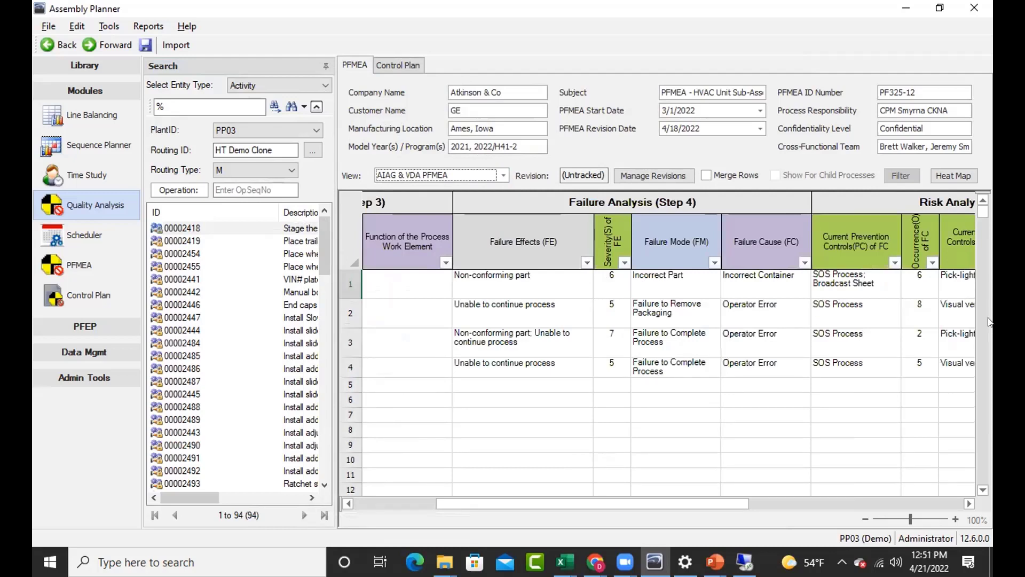
pyautogui.moveTo(516, 509); pyautogui.dragTo(387, 508)
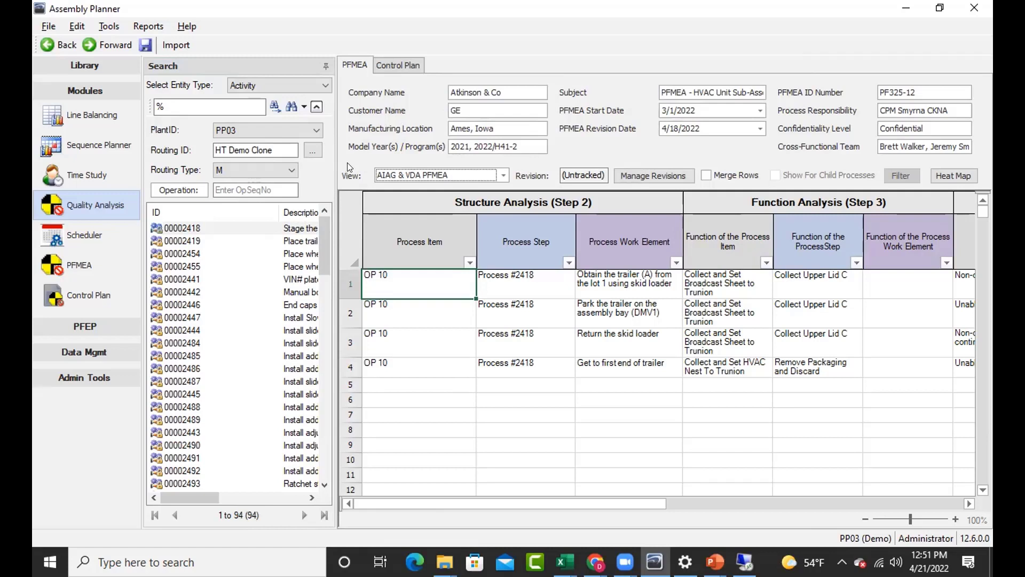
# - Change the searched entity type to Item and load the DFMEA of PT34325 revision A
pyautogui.click(293, 86)
pyautogui.click(237, 99)
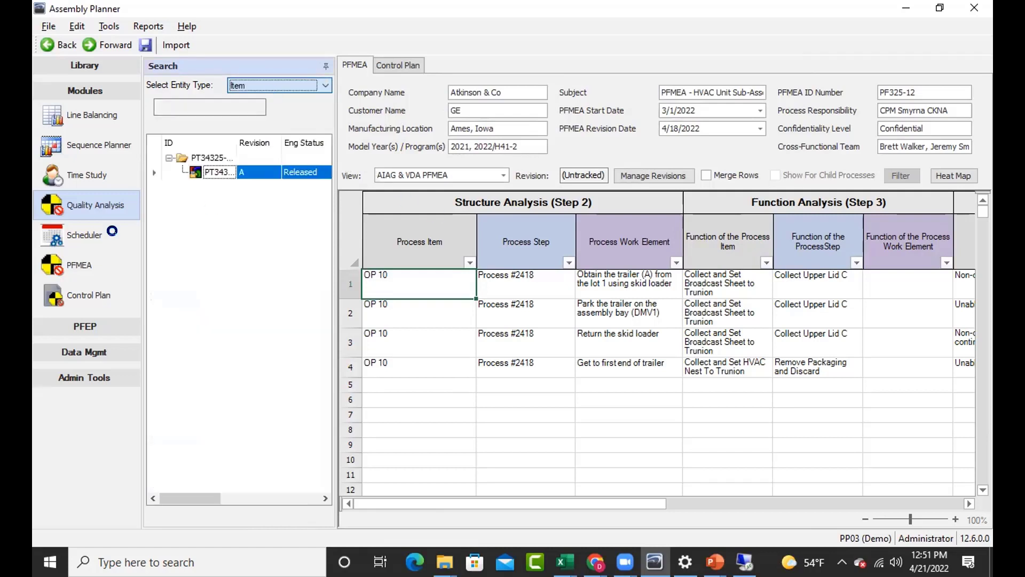
pyautogui.click(220, 173)
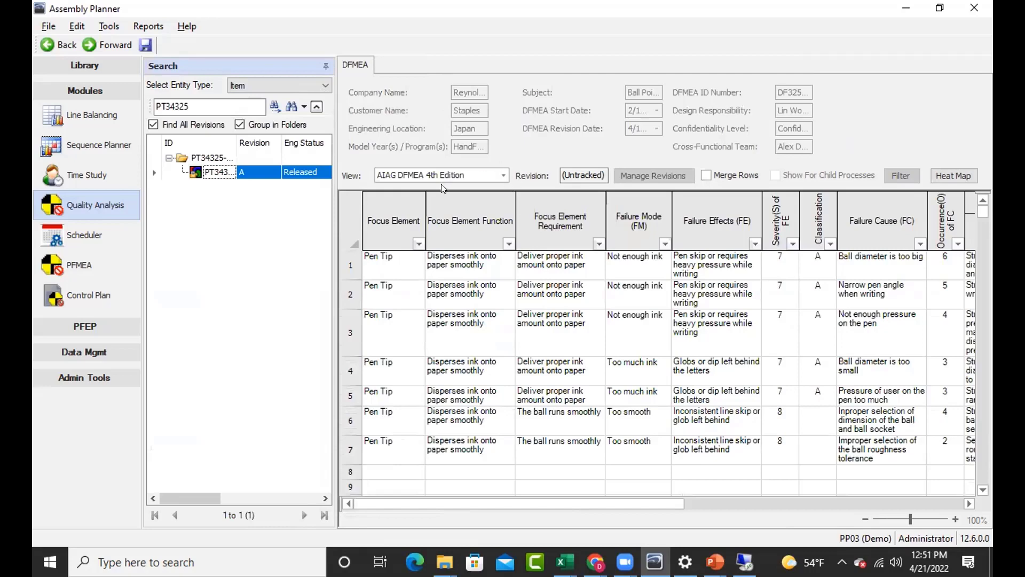
# - Display the item's DFMEA in the AIAG & VDA DFMEA view and check which other views are available
pyautogui.press('Tab')
pyautogui.press('Down')
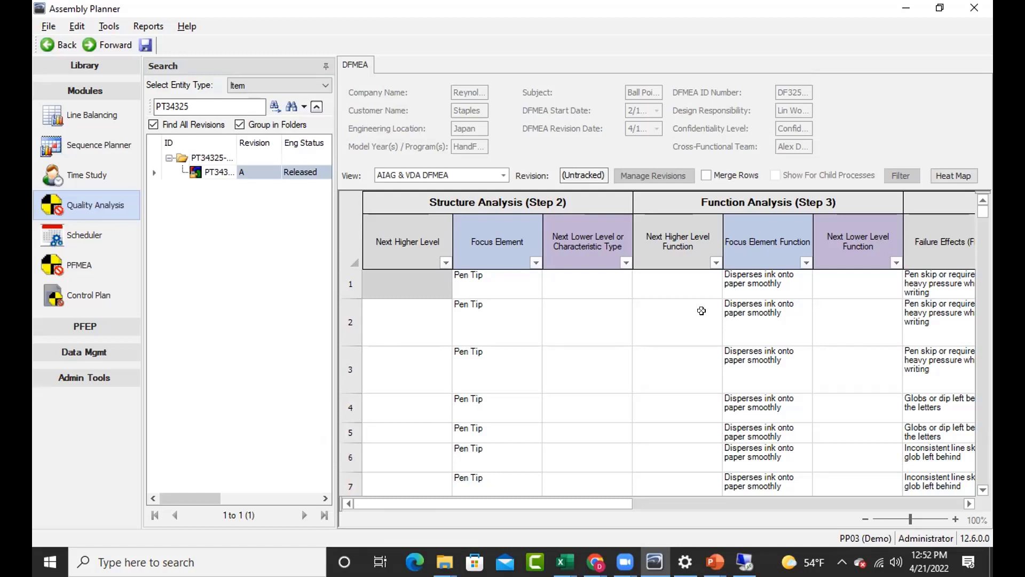
pyautogui.click(502, 176)
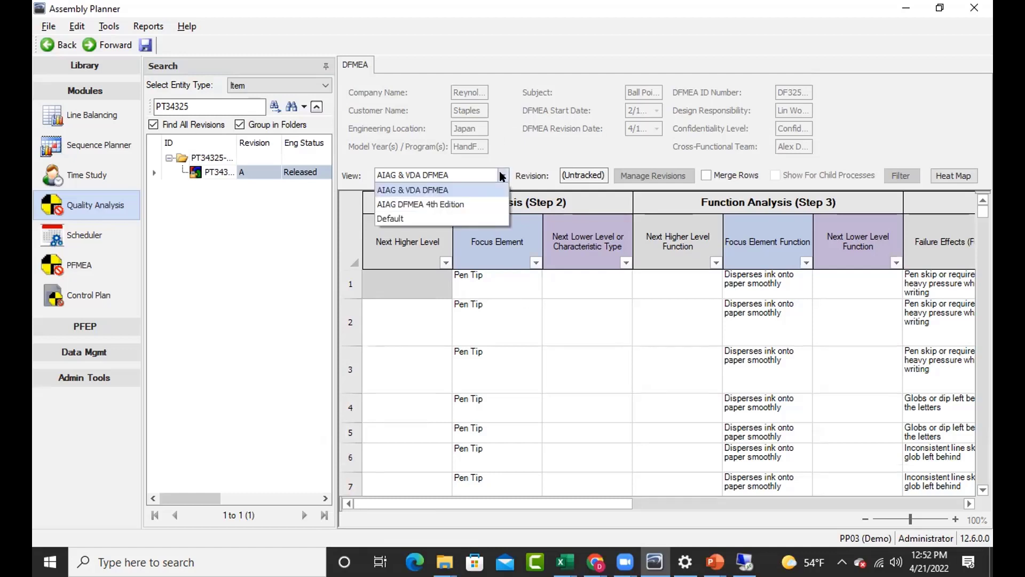
# - Change the searched entity type to Routing and display the HT DEMO CLONE routing's PFMEA in the DEMO PFMEA View
pyautogui.click(266, 87)
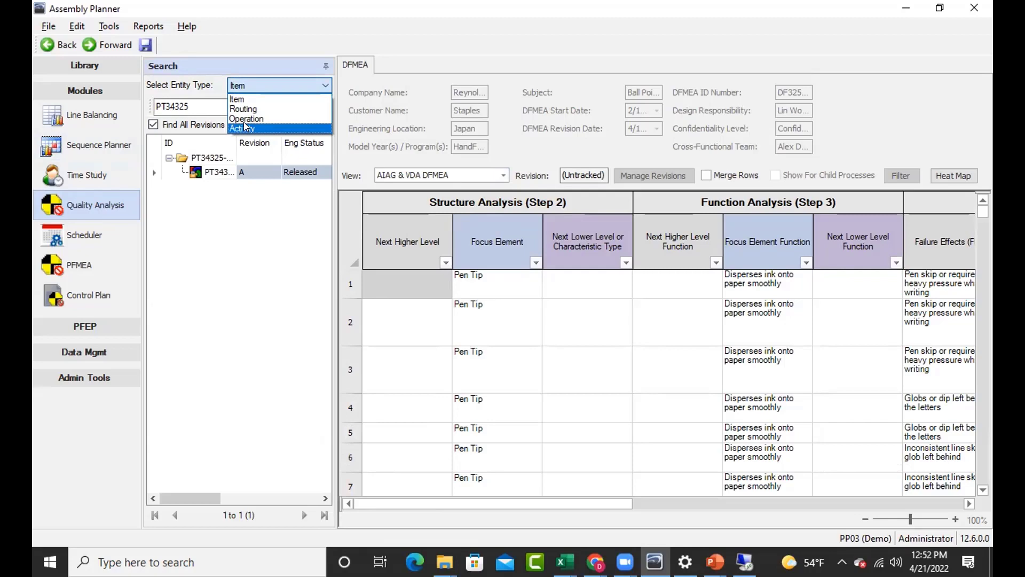
pyautogui.click(245, 109)
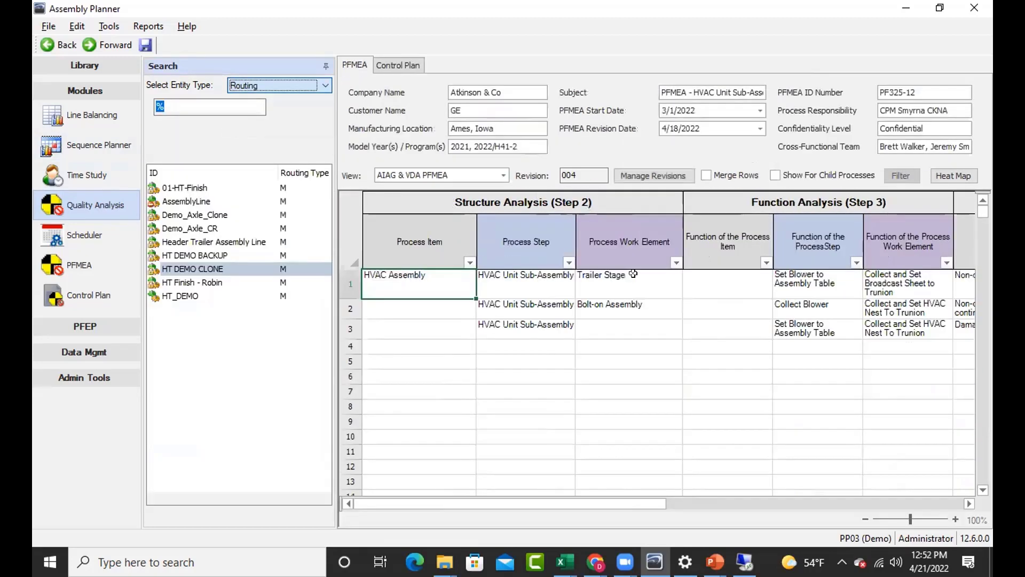
pyautogui.click(497, 175)
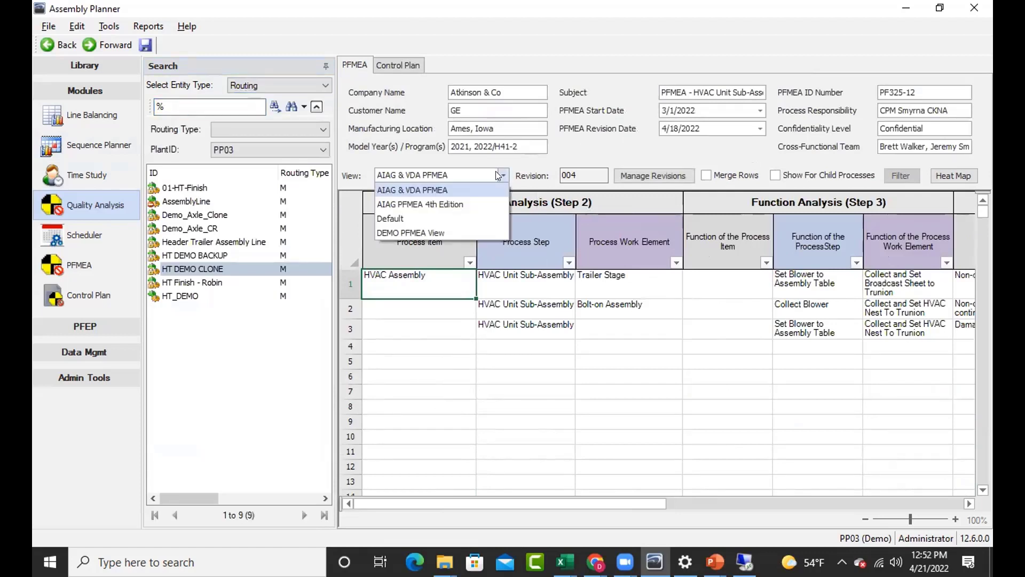
pyautogui.click(402, 220)
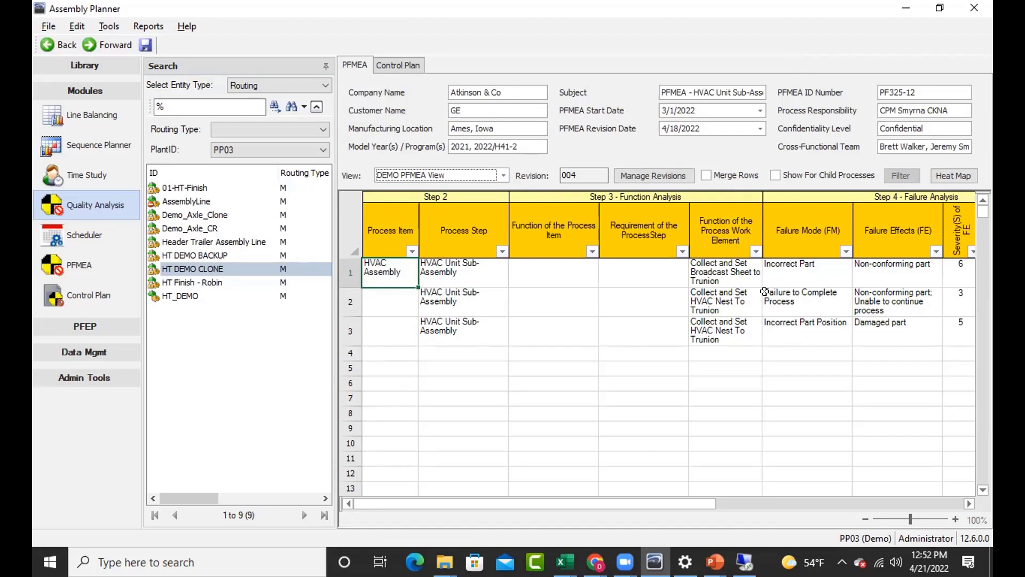
# - Examine the list of saved revisions for the routing's PFMEA and close it without changes
pyautogui.click(623, 175)
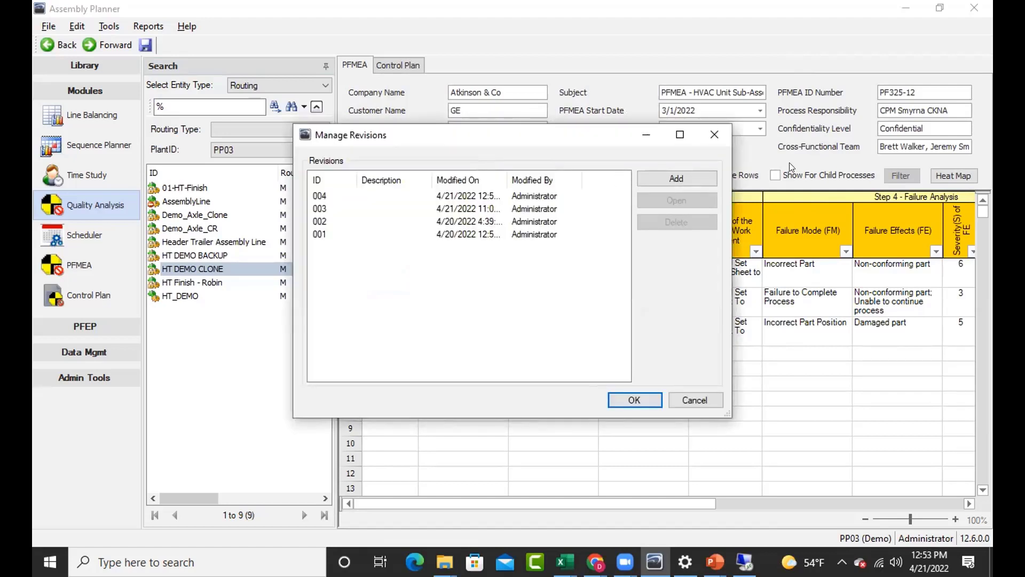
pyautogui.click(707, 135)
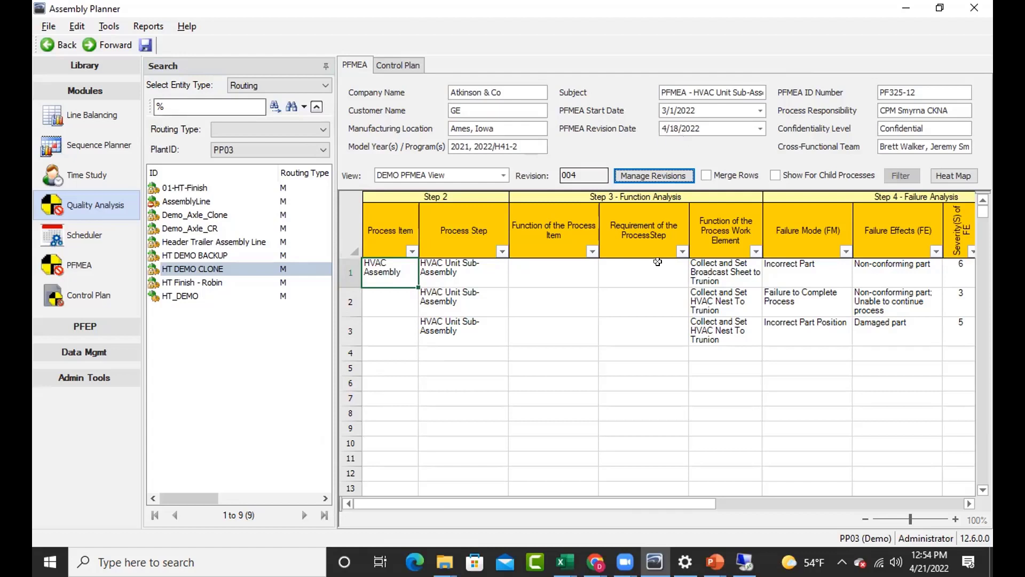
# - Display the routing's PFMEA in the AIAG & VDA PFMEA view, keeping Routing as the searched entity type
pyautogui.click(496, 173)
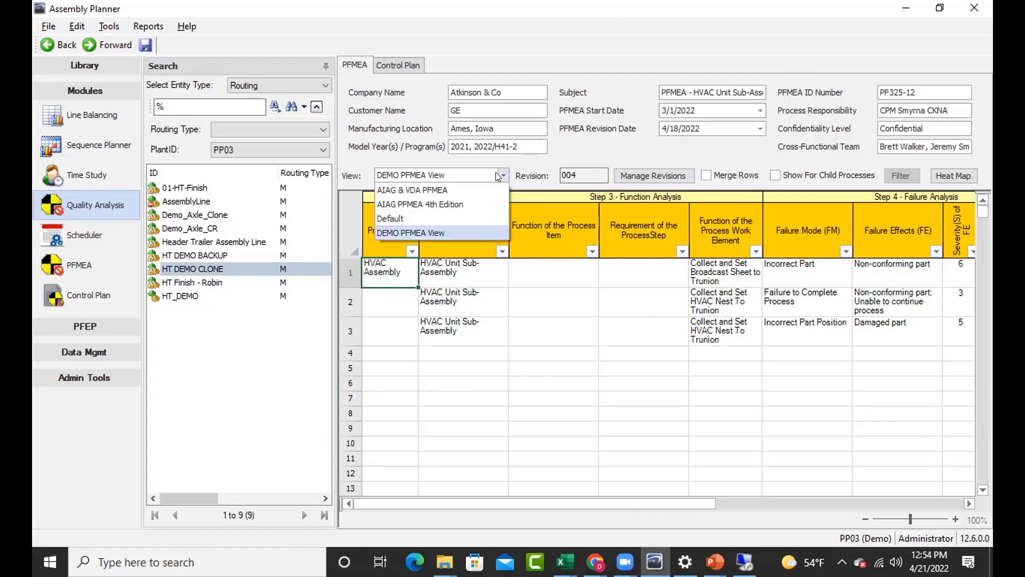
pyautogui.click(452, 186)
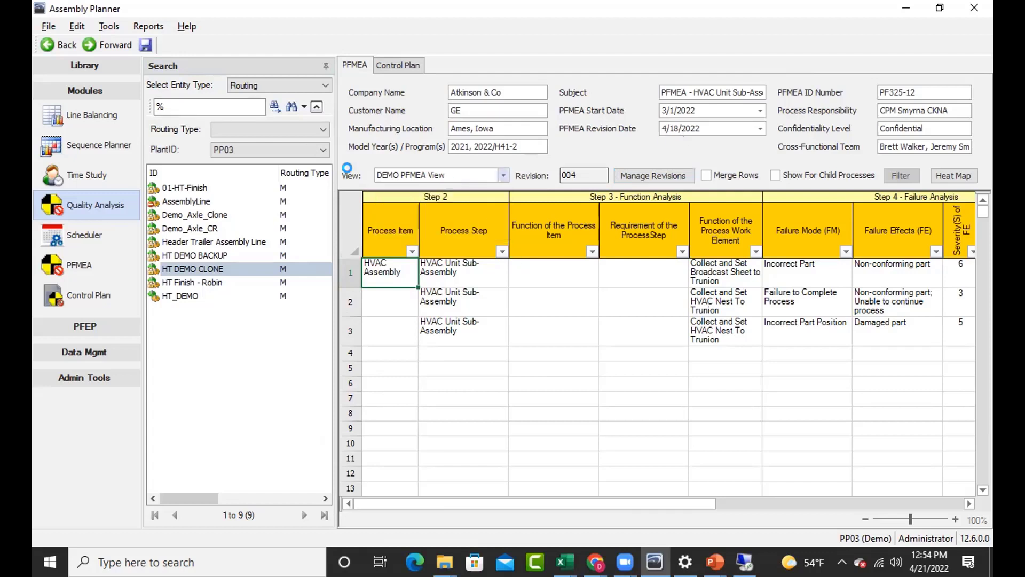
pyautogui.click(314, 83)
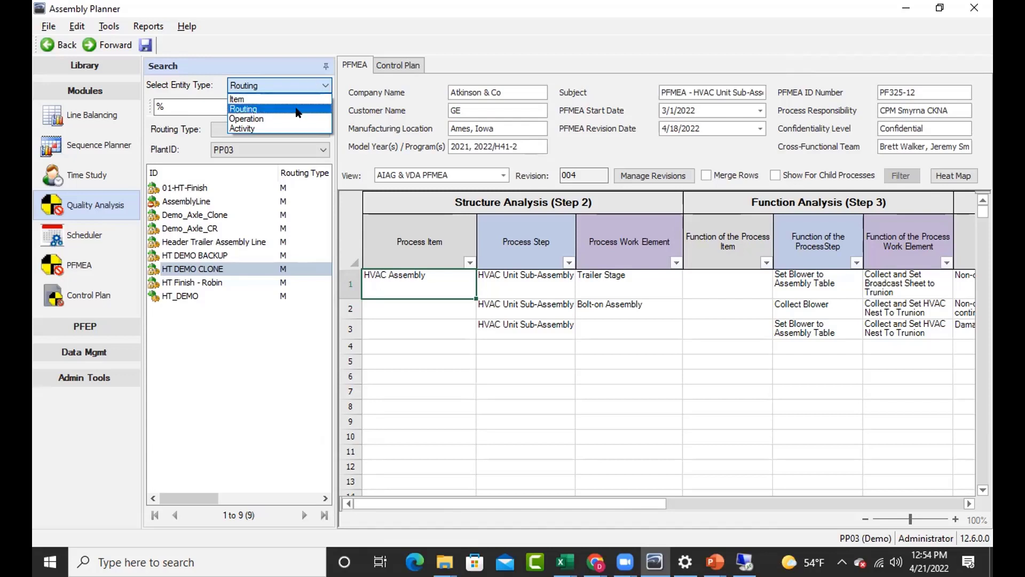
pyautogui.click(278, 108)
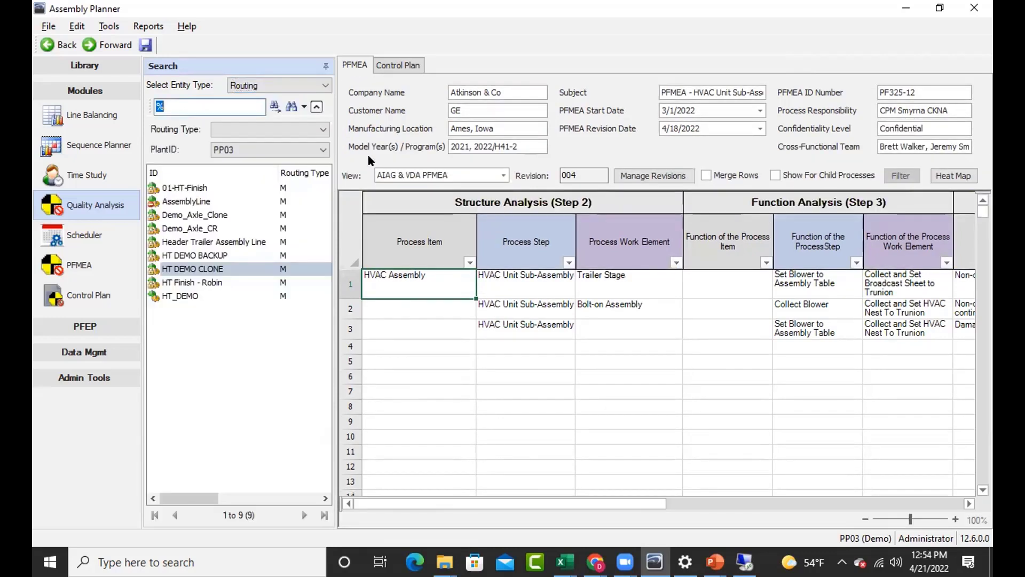
# - Include child processes in the routing's PFMEA, and check the available process and station filters without applying any
pyautogui.click(775, 176)
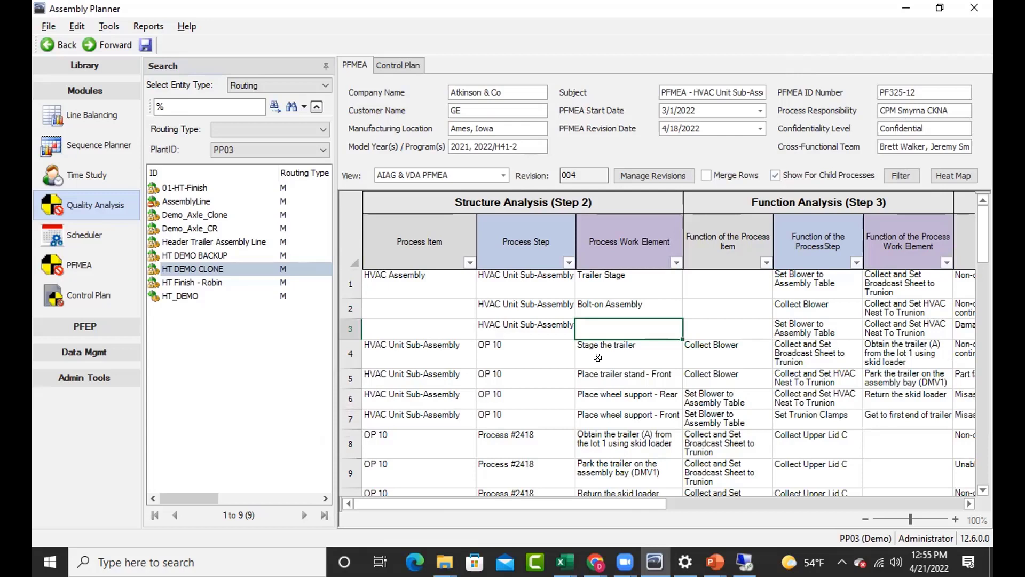
pyautogui.click(899, 176)
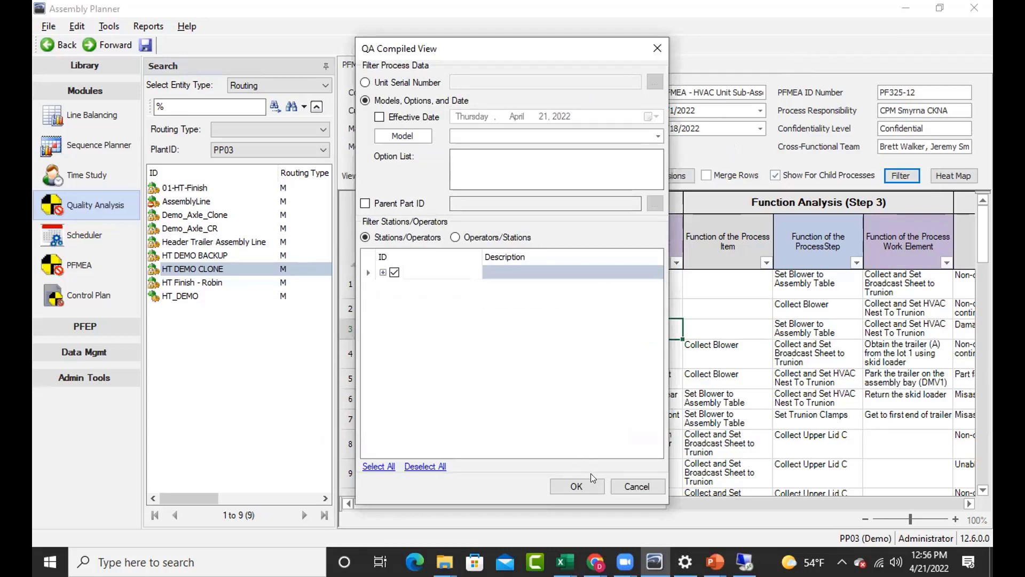
pyautogui.click(626, 489)
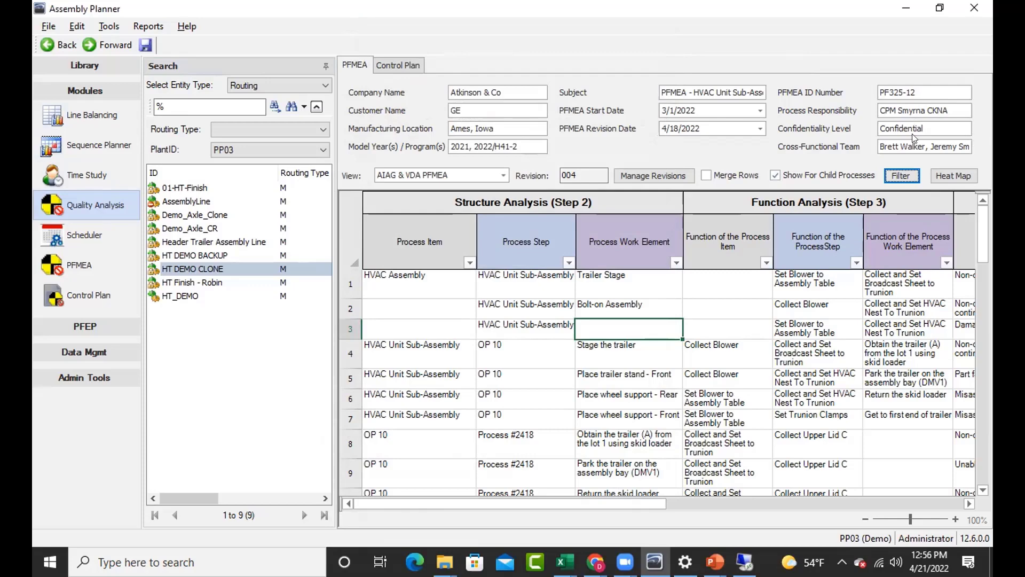
# - Examine the PFMEA's before and after risk distribution in the heat map and close it
pyautogui.click(948, 177)
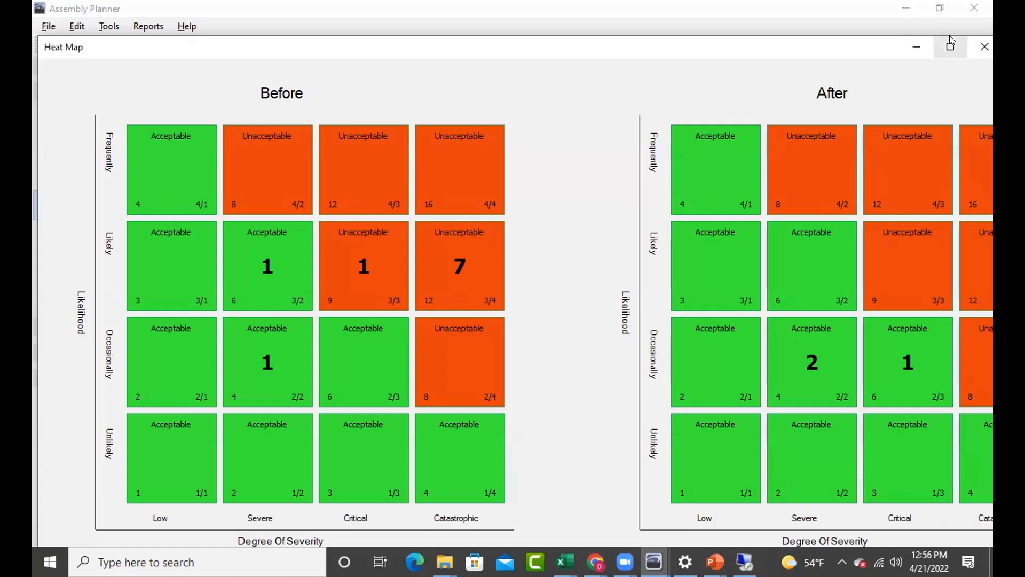
pyautogui.click(977, 48)
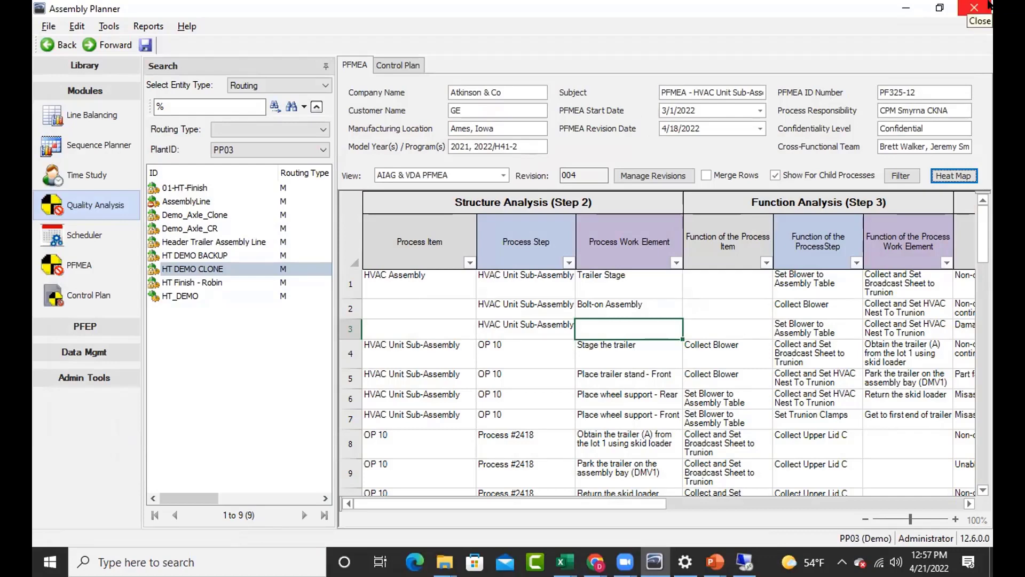
# - Switch to the QA Demo Report workbook in Excel and view its Details sheet after the PFMEA header sheet
pyautogui.hotkey('alt', 'Tab')
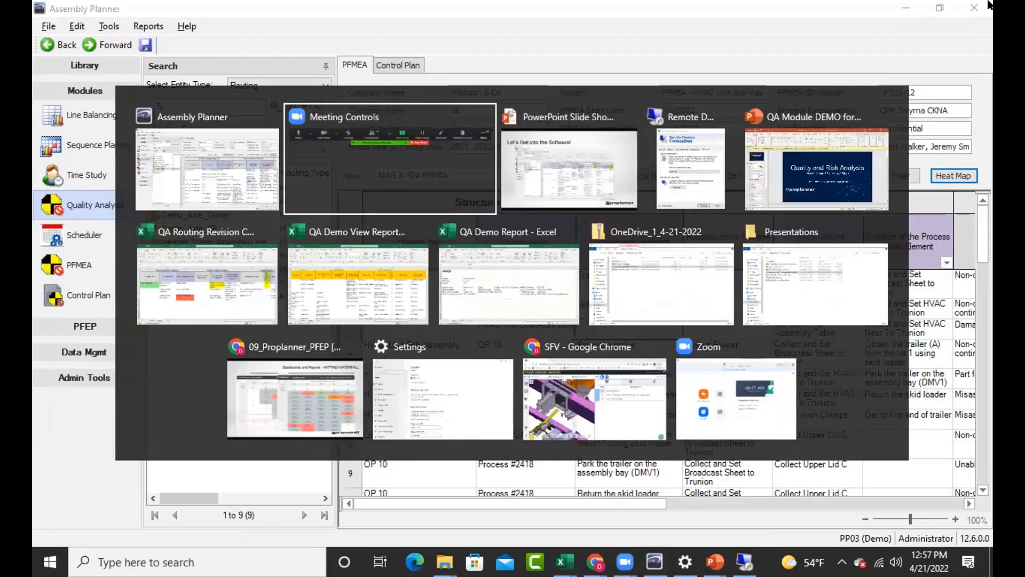
pyautogui.hotkey('alt', 'Tab')
pyautogui.hotkey('alt', 'Tab')
pyautogui.hotkey('alt', 'Tab')
pyautogui.hotkey('alt', 'Tab')
pyautogui.hotkey('alt', 'Tab')
pyautogui.hotkey('alt', 'Tab')
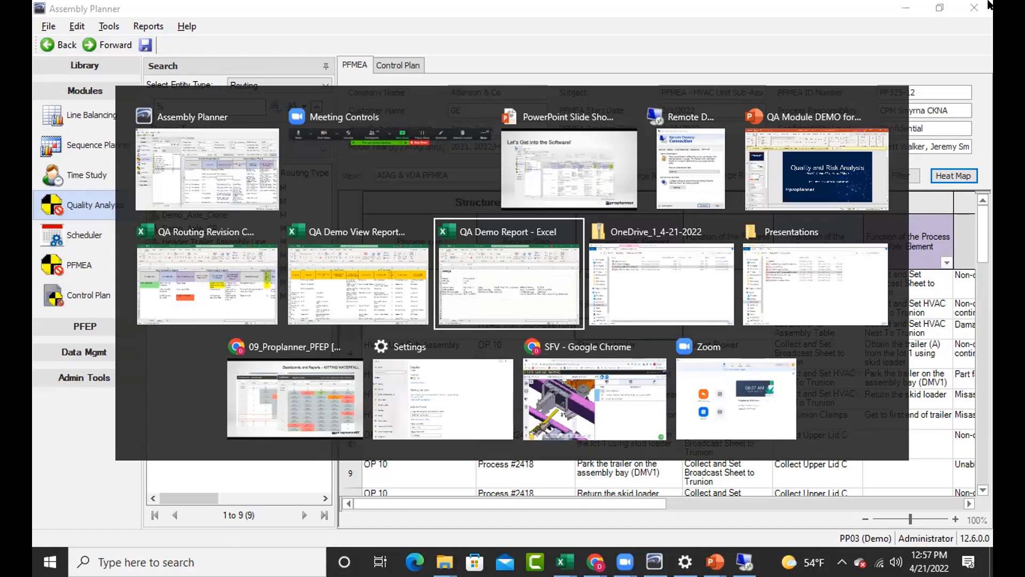
pyautogui.press('alt')
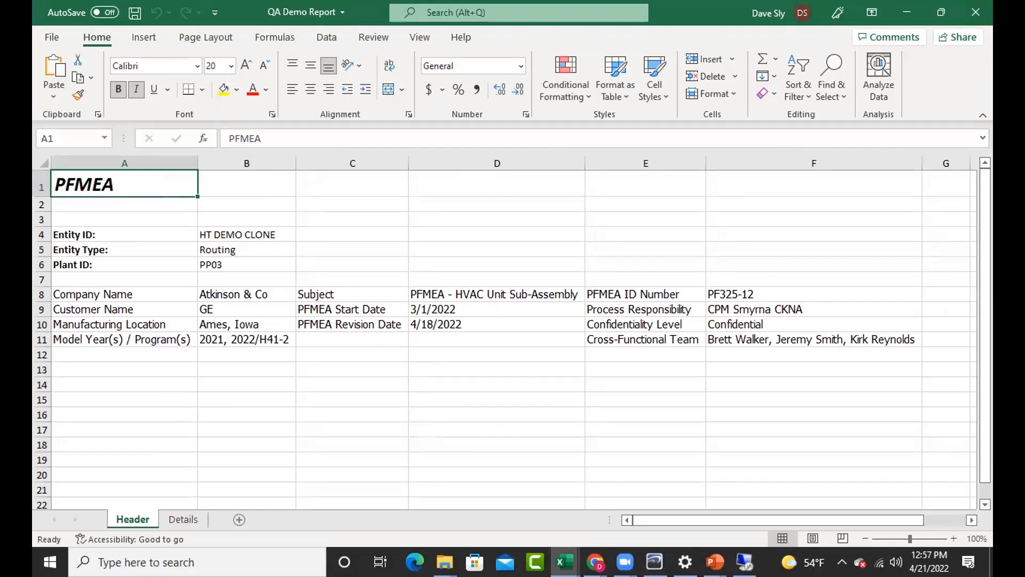
pyautogui.click(193, 520)
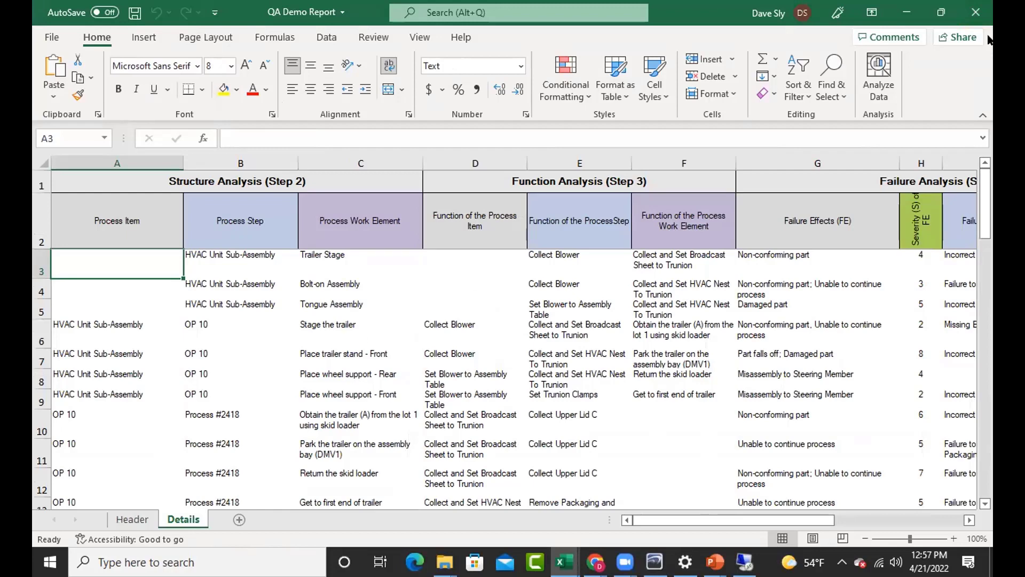
# - Switch to the QA Demo View Report workbook and view the PFMEA details exported in the demo view layout
pyautogui.hotkey('alt', 'Tab')
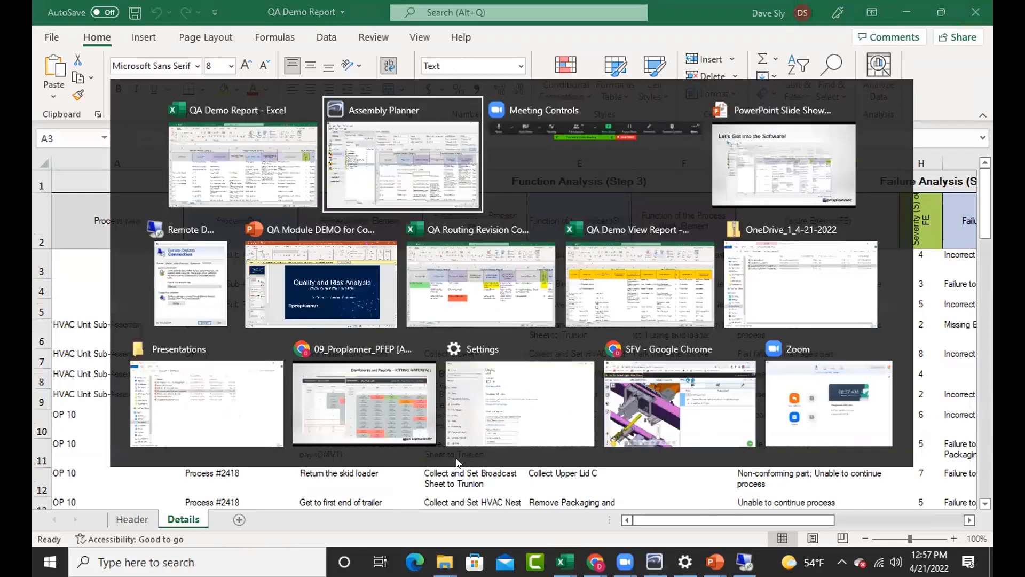
pyautogui.press('Tab')
pyautogui.press('Tab')
pyautogui.press('Tab')
pyautogui.press('Tab')
pyautogui.press('Tab')
pyautogui.press('Tab')
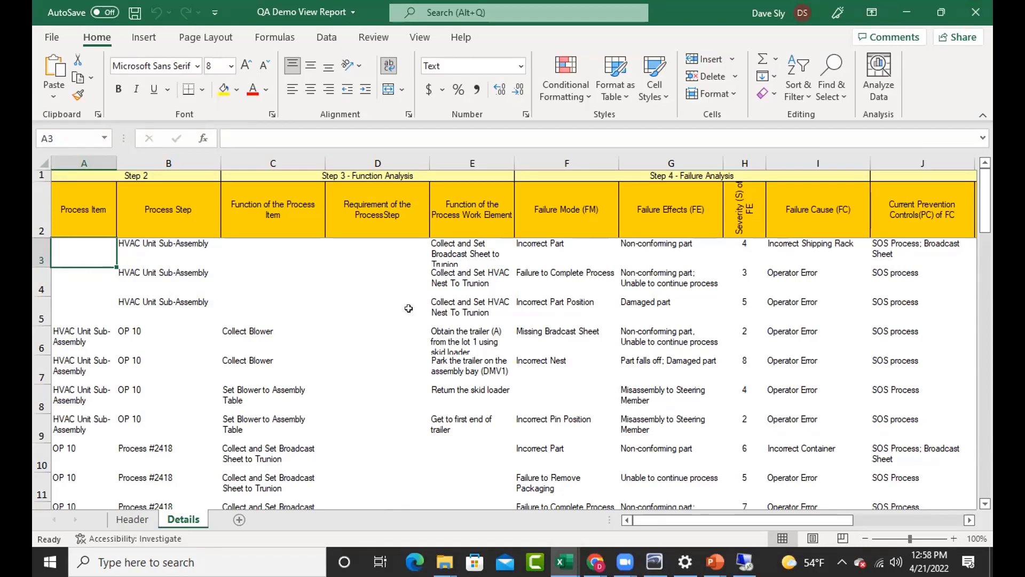
# - Switch to the QA Routing Revision Compare Report workbook and inspect the highlighted Process Item and Function of the ProcessStep cells in row 3
pyautogui.hotkey('alt', 'Tab')
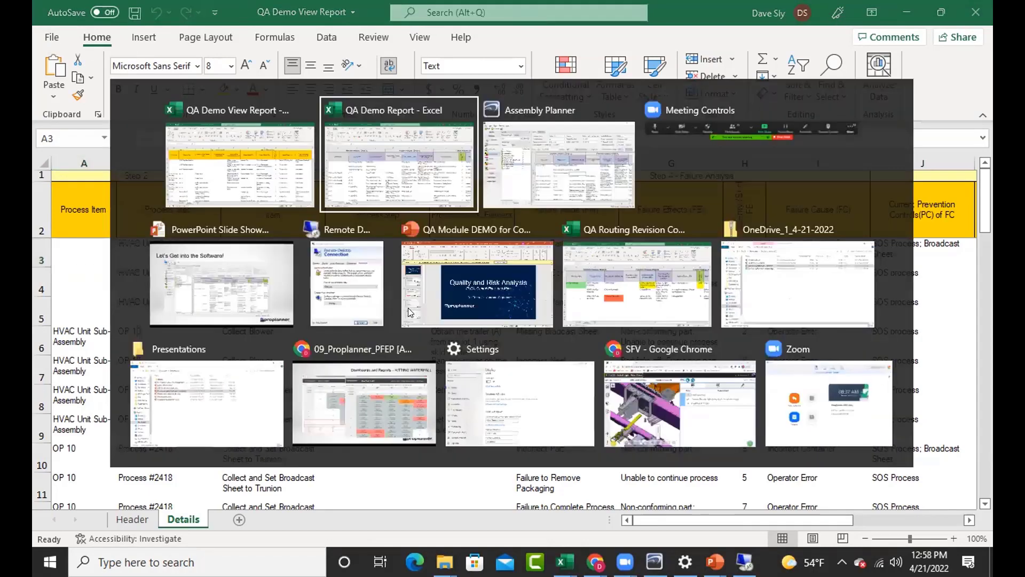
pyautogui.hotkey('alt', 'Tab')
pyautogui.hotkey('alt', 'Tab')
pyautogui.hotkey('alt', 'Tab')
pyautogui.hotkey('alt', 'Tab')
pyautogui.hotkey('alt', 'Tab')
pyautogui.hotkey('alt', 'Tab')
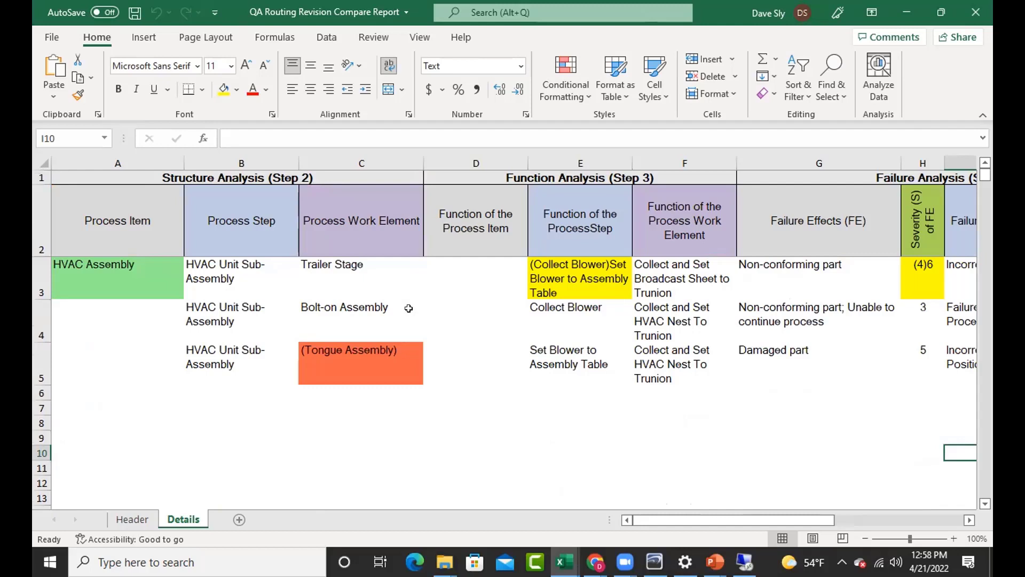
pyautogui.click(96, 288)
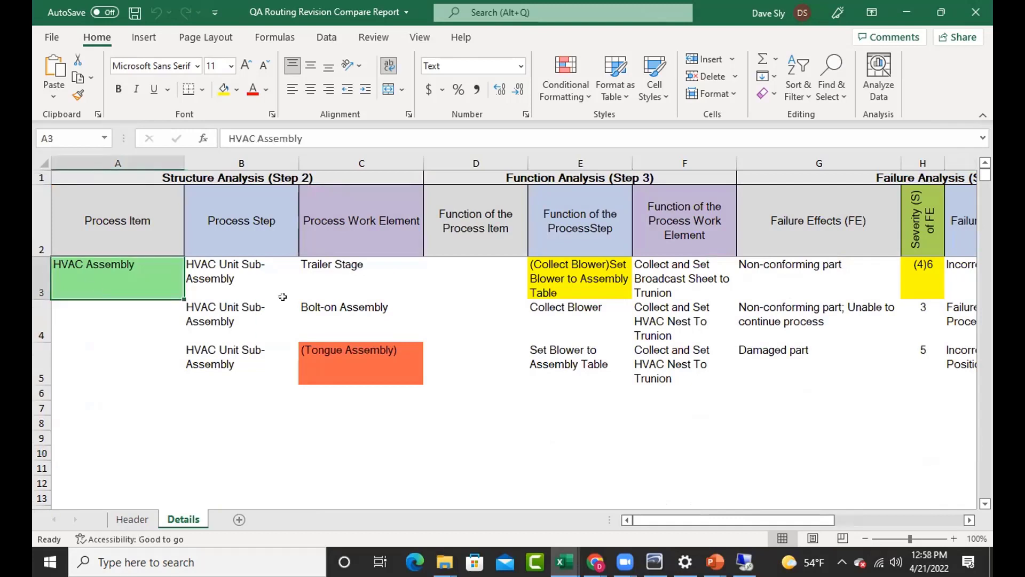
pyautogui.click(593, 281)
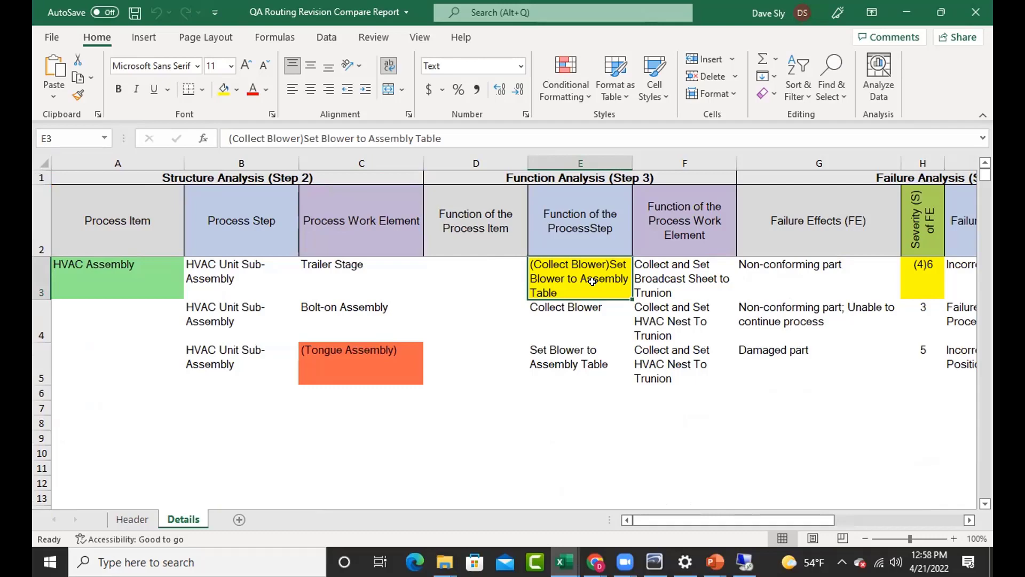
# - Switch to the PowerPoint slide show and advance to the "This is only the start!" slide
pyautogui.hotkey('alt', 'Tab')
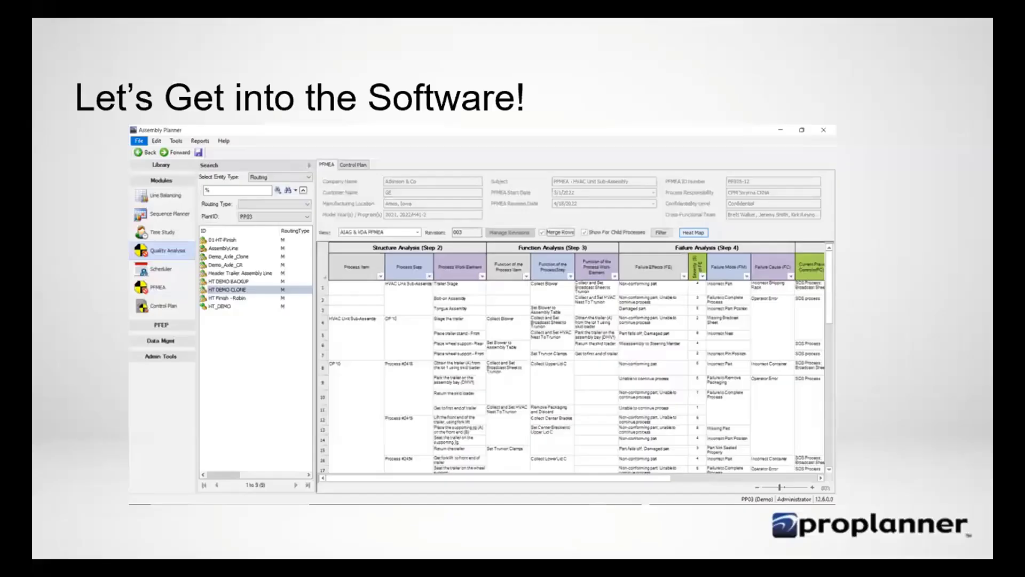
pyautogui.press('Right')
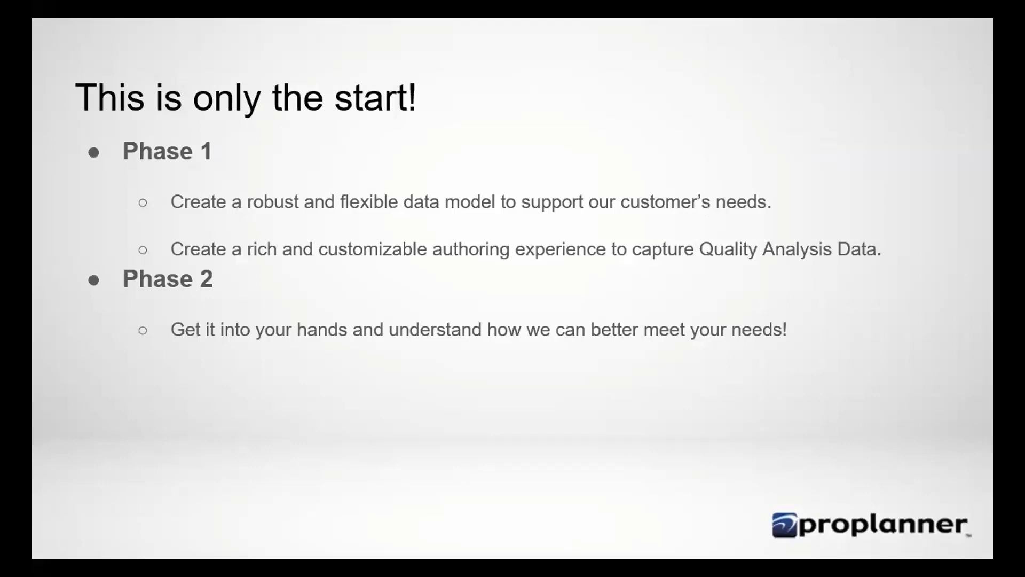